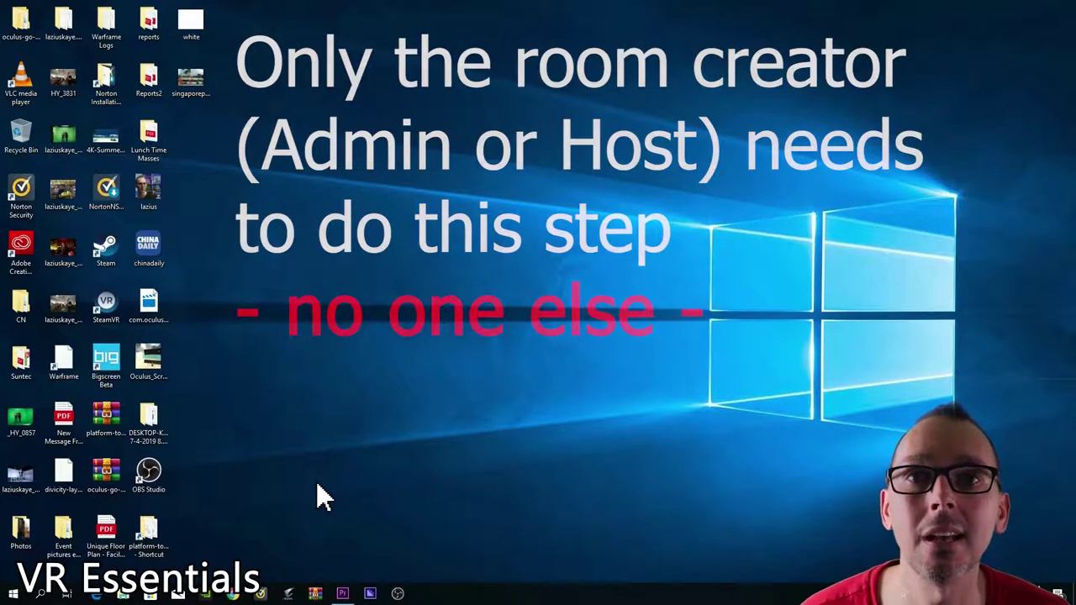
Launch Chrome, search Google for 'steam', and open the Steam result.
click(240, 593)
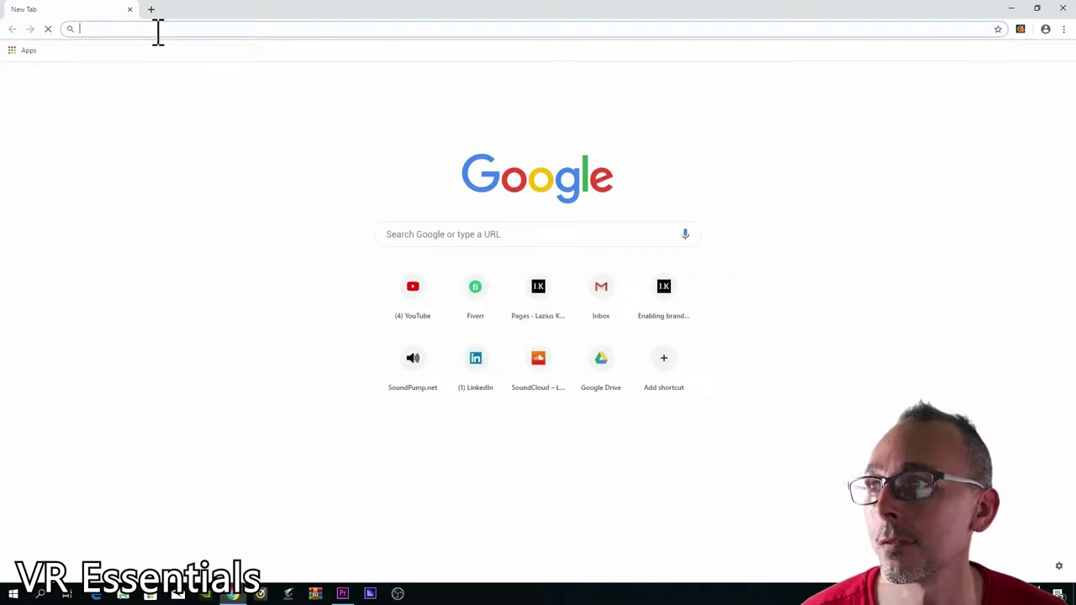
text(steam)
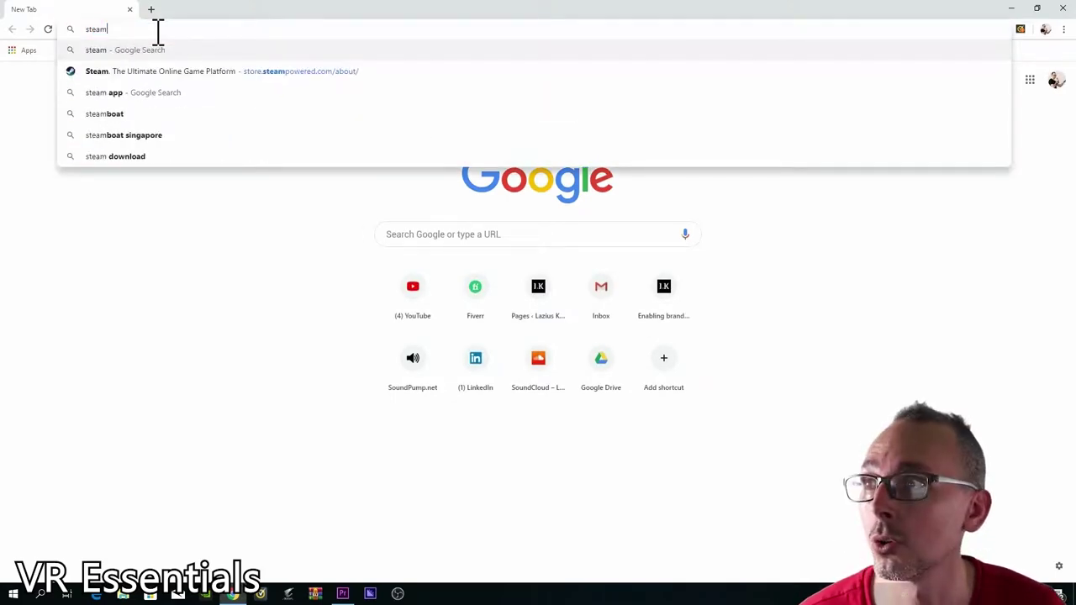
key(Return)
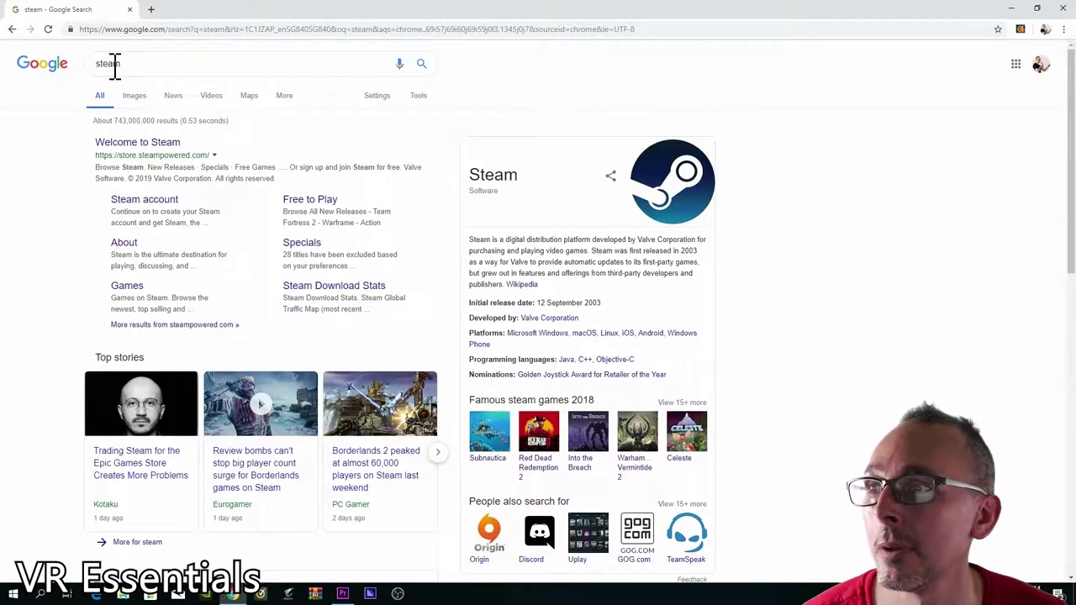
click(110, 143)
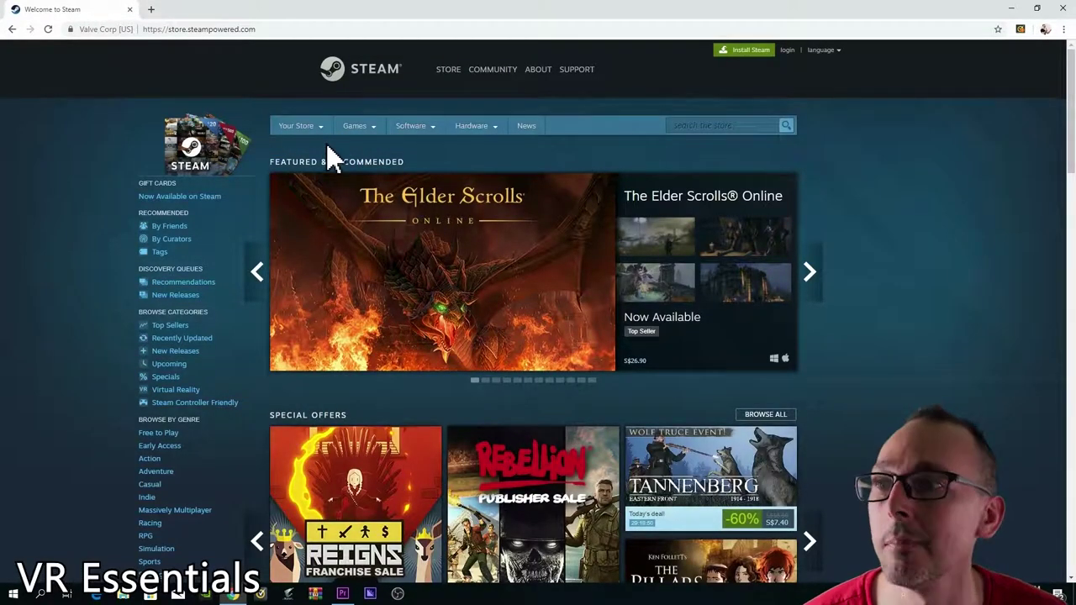
Go back, search for 'steam download' instead, and open the Steam store page.
click(12, 29)
click(168, 63)
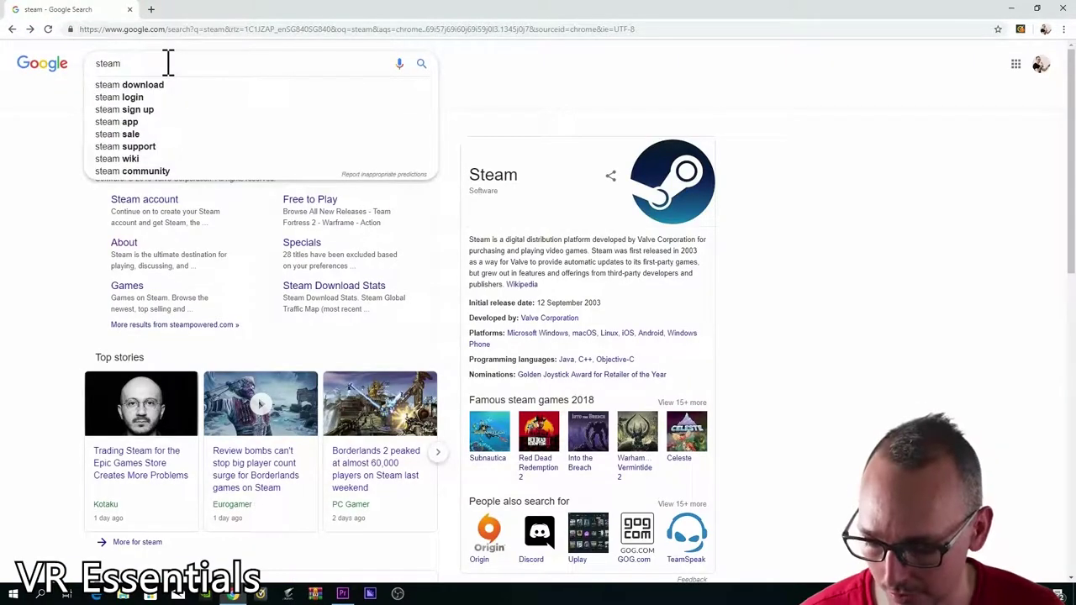
key(Down)
key(Return)
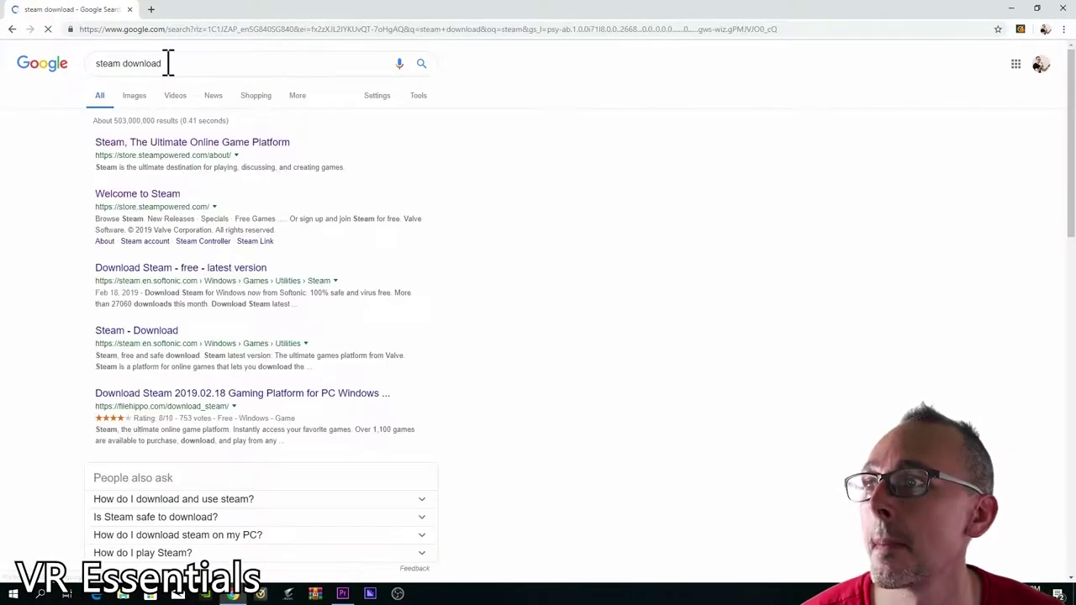
click(214, 148)
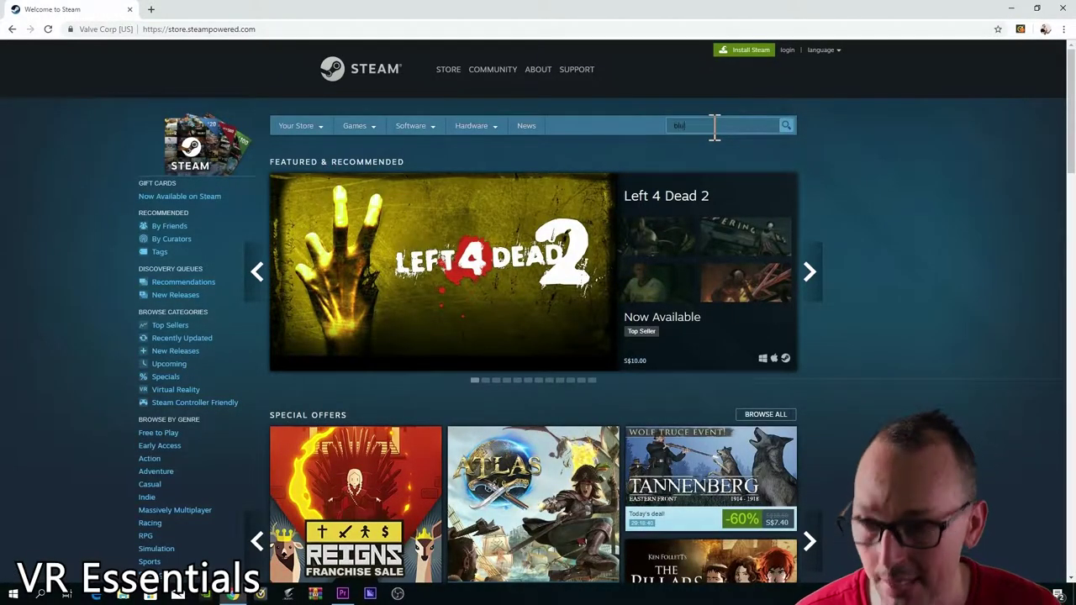
Open the free Bigscreen Beta store page from a 'bigscreen beta' search, then browse all VR environments.
text(g)
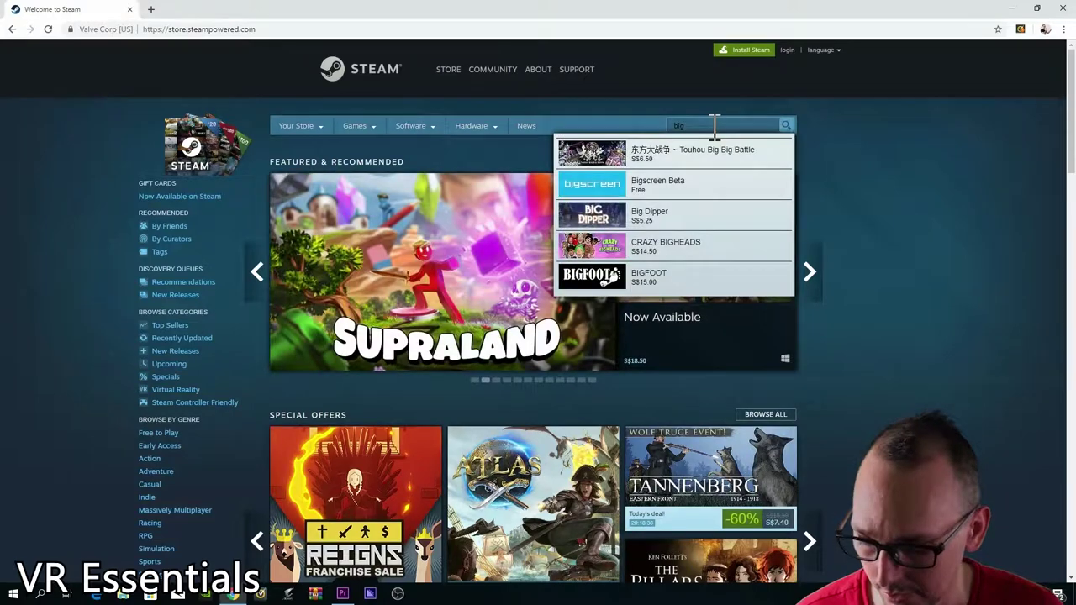
text(screen)
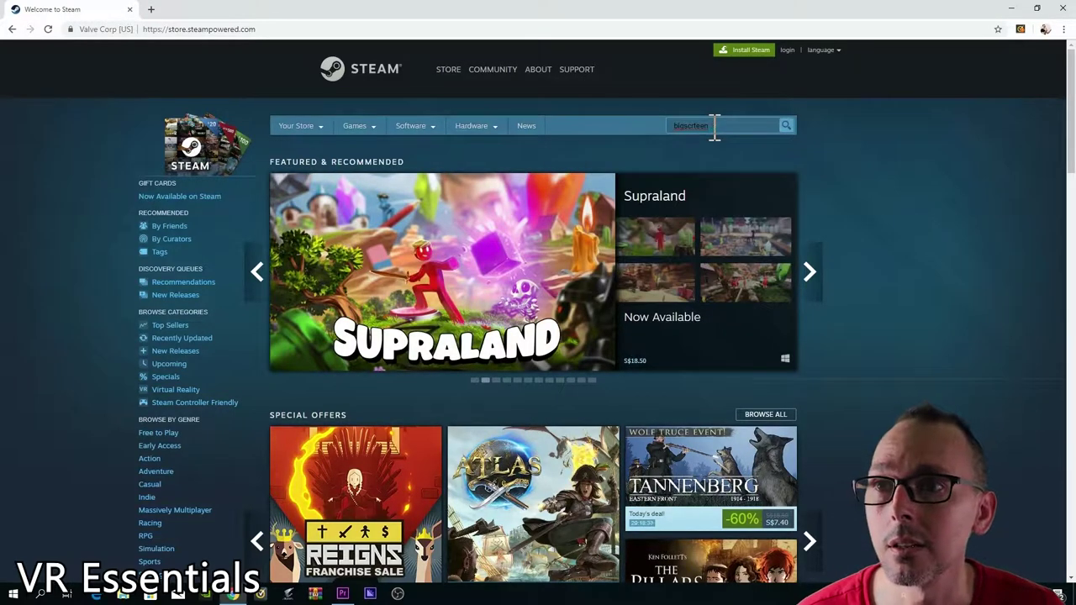
text( ben beta)
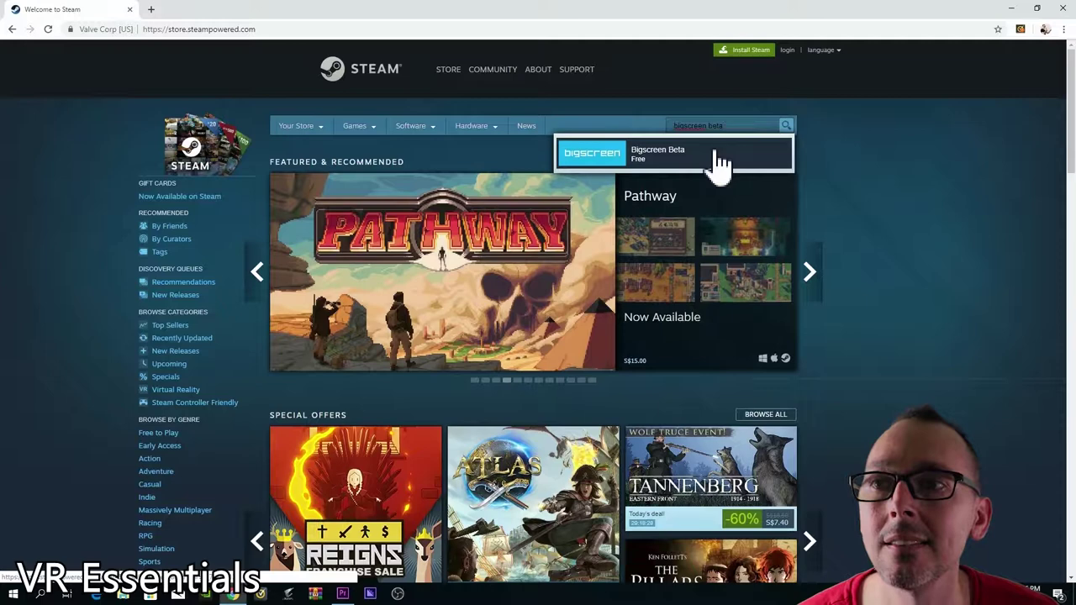
click(719, 156)
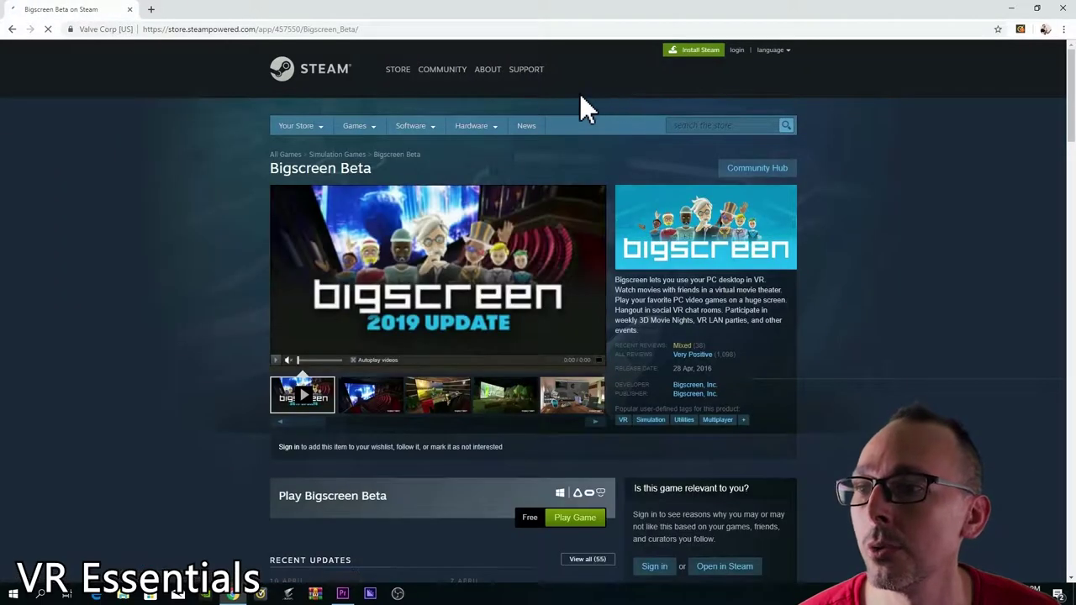
scroll(194, 267, down, 2)
scroll(187, 269, down, 2)
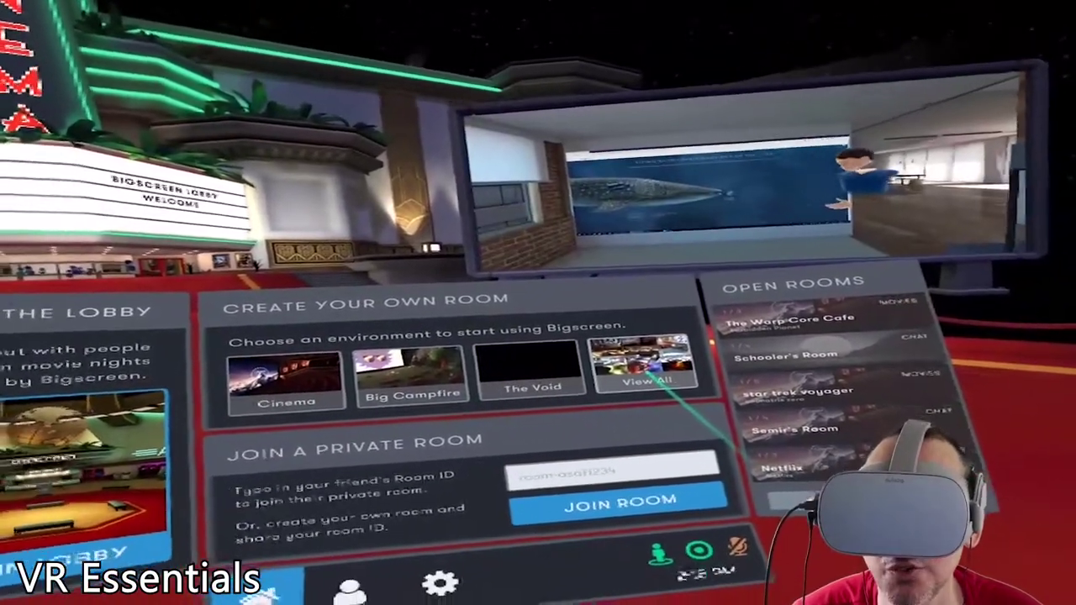
click(647, 383)
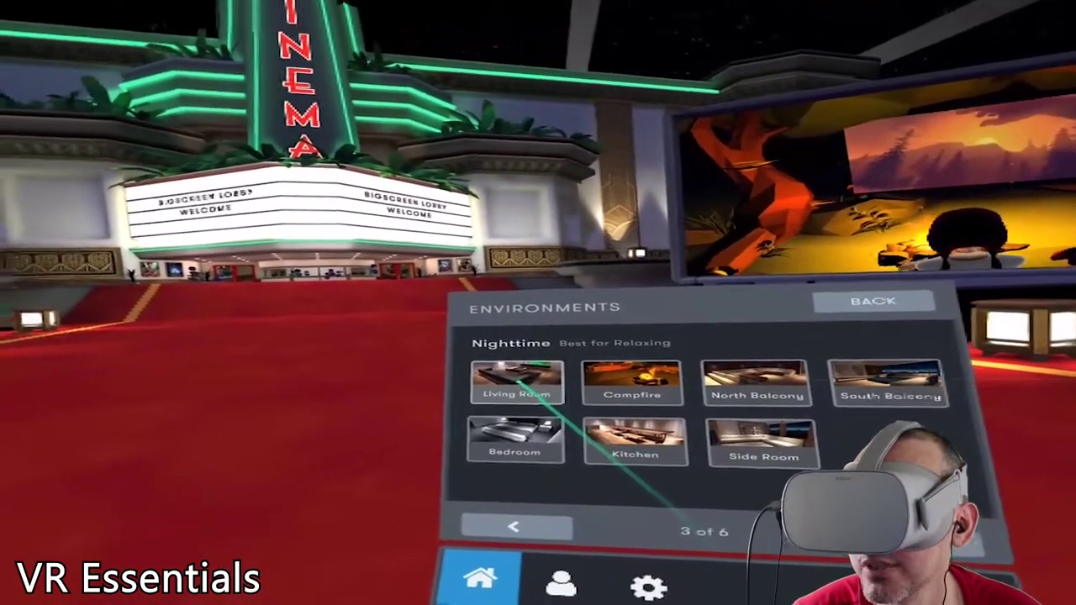
Create an Only Me private room in the Nighttime Living Room environment.
click(506, 385)
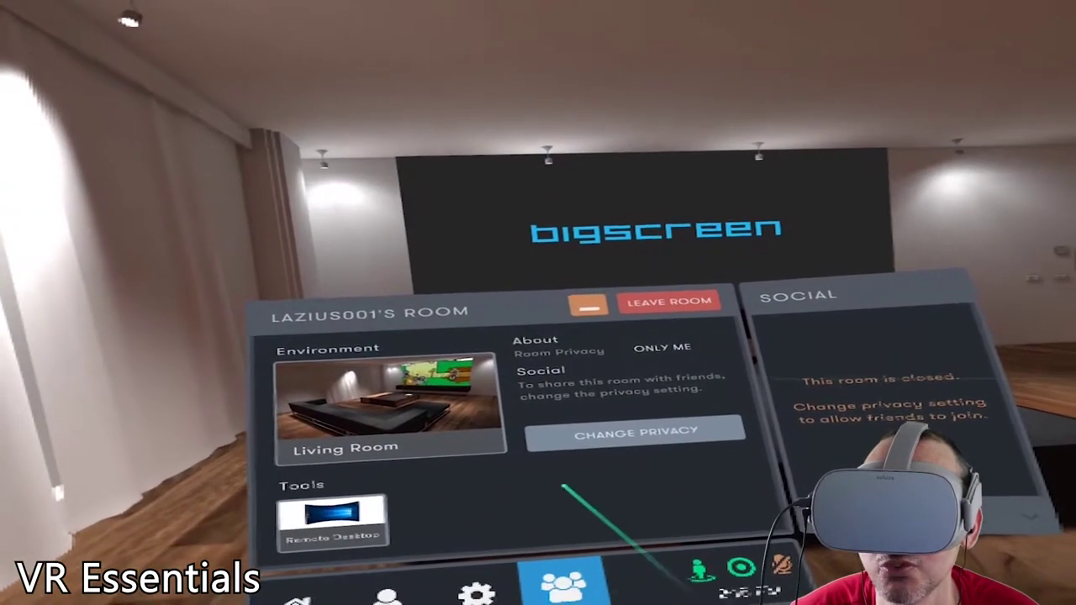
Make the room invite-only Productivity with 4 max players, then view Remote Desktop instructions.
click(647, 439)
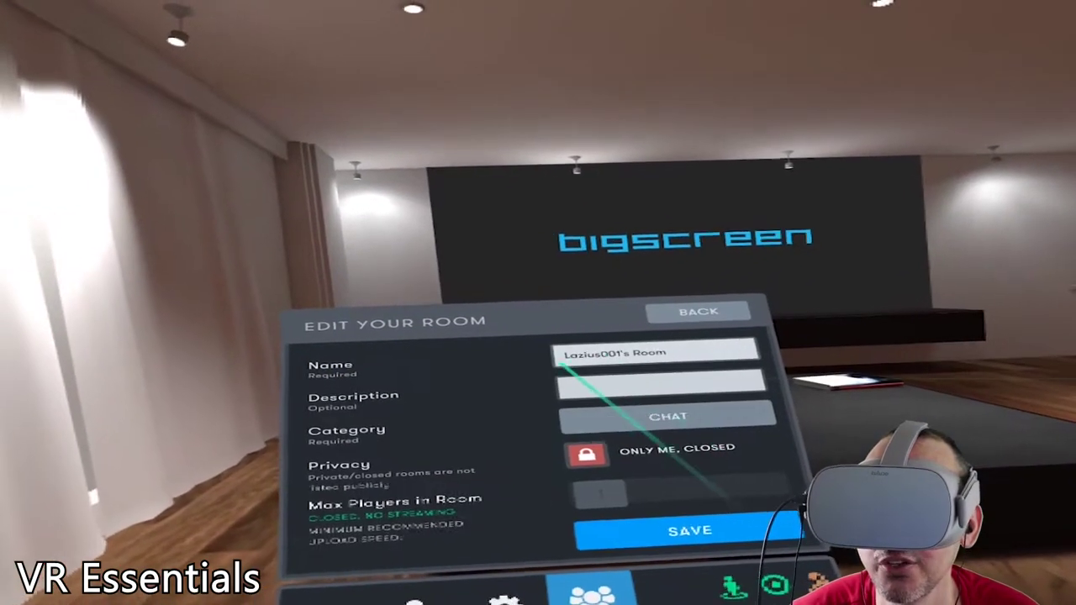
click(636, 415)
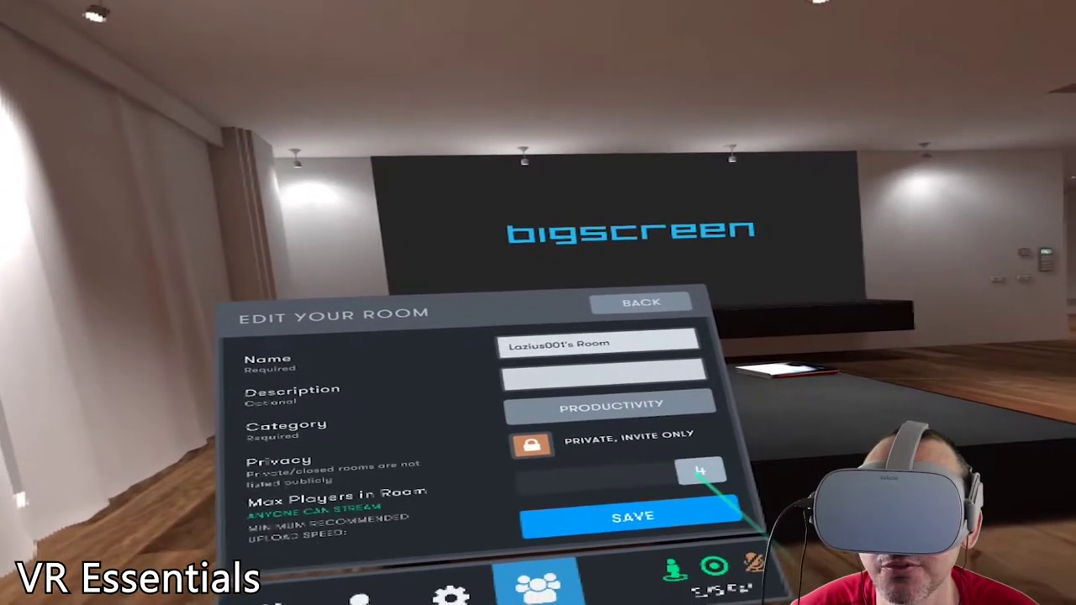
drag(701, 469, 597, 481)
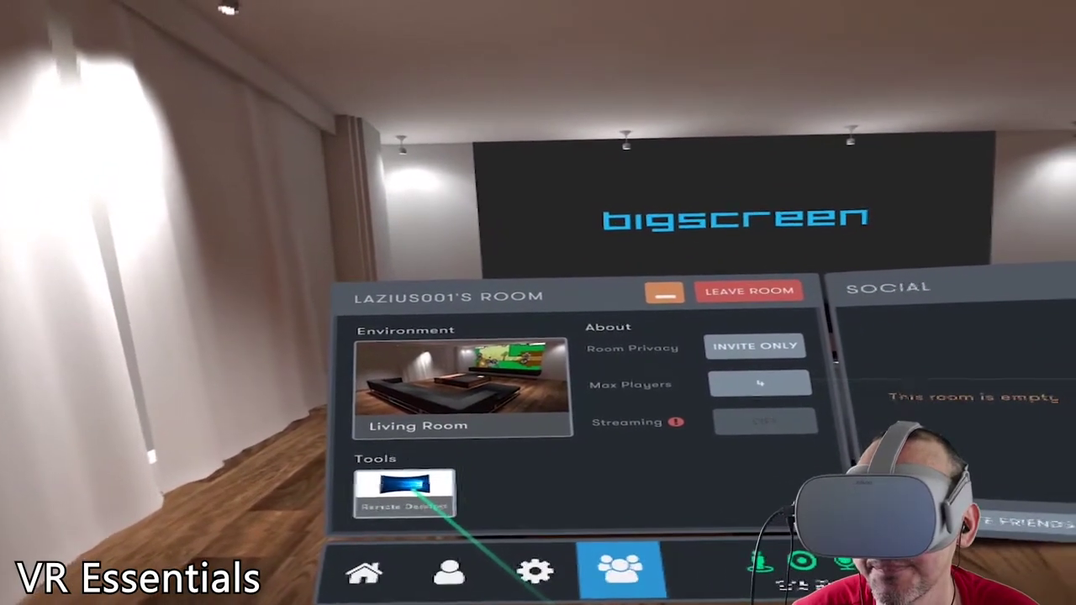
click(412, 500)
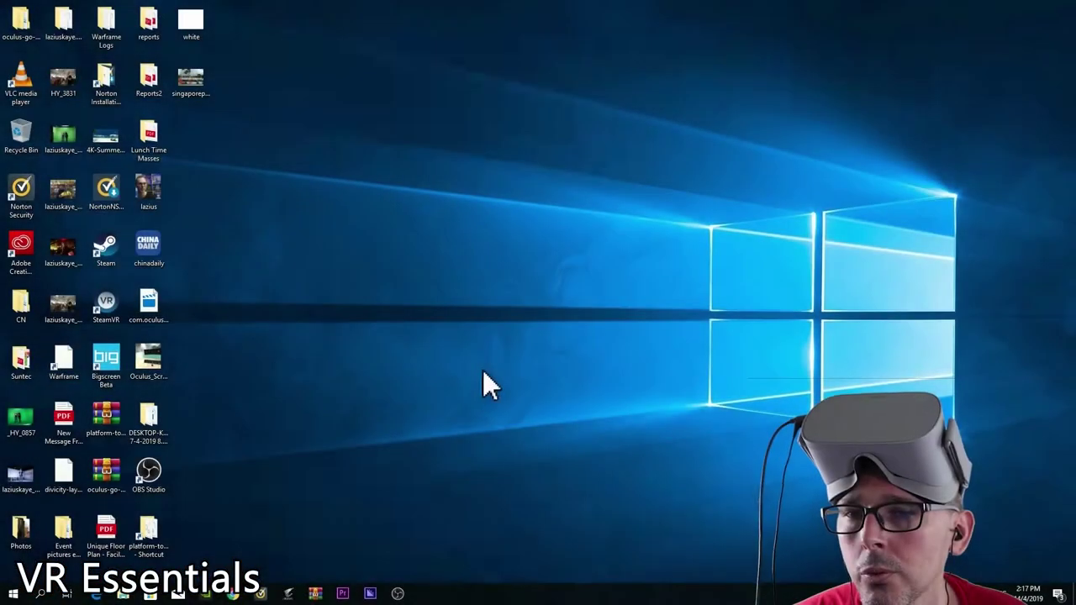
Launch Bigscreen Beta from Steam as the Remote Desktop streaming client, then close Steam.
double_click(108, 247)
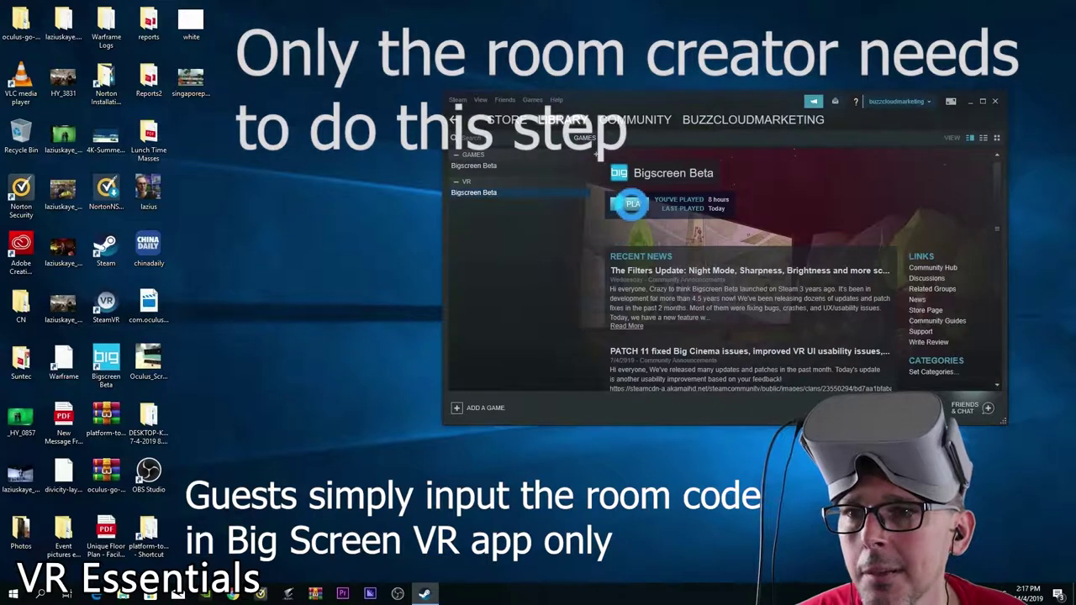
click(633, 204)
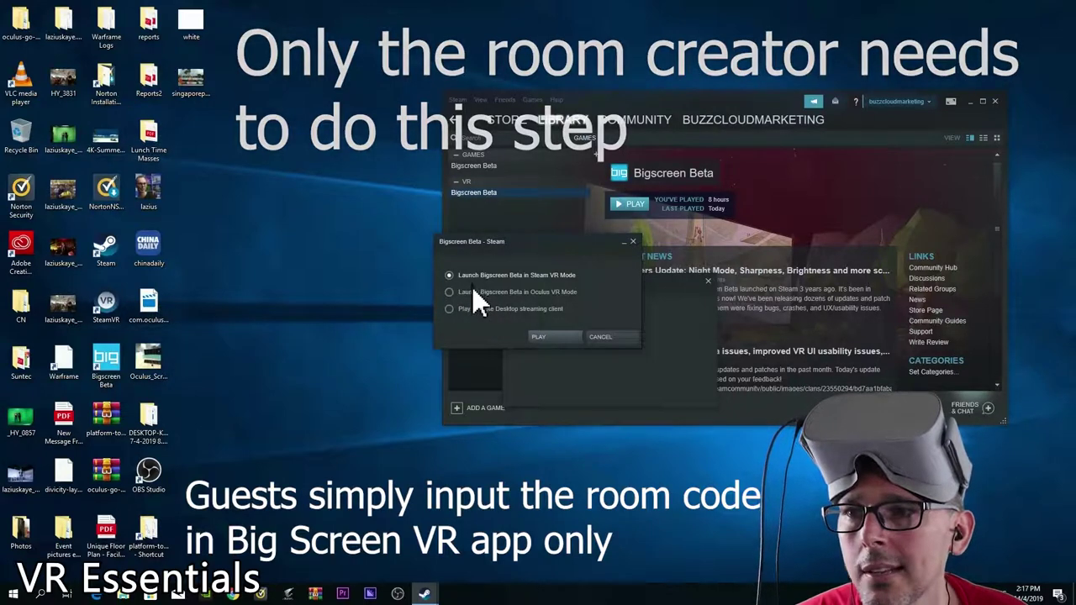
click(449, 311)
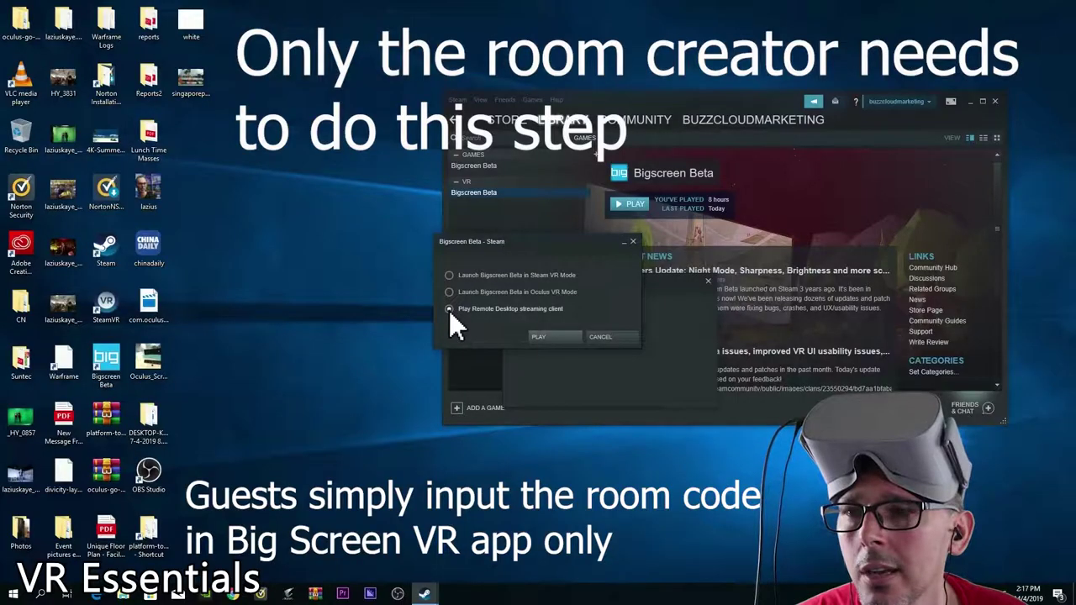
click(539, 337)
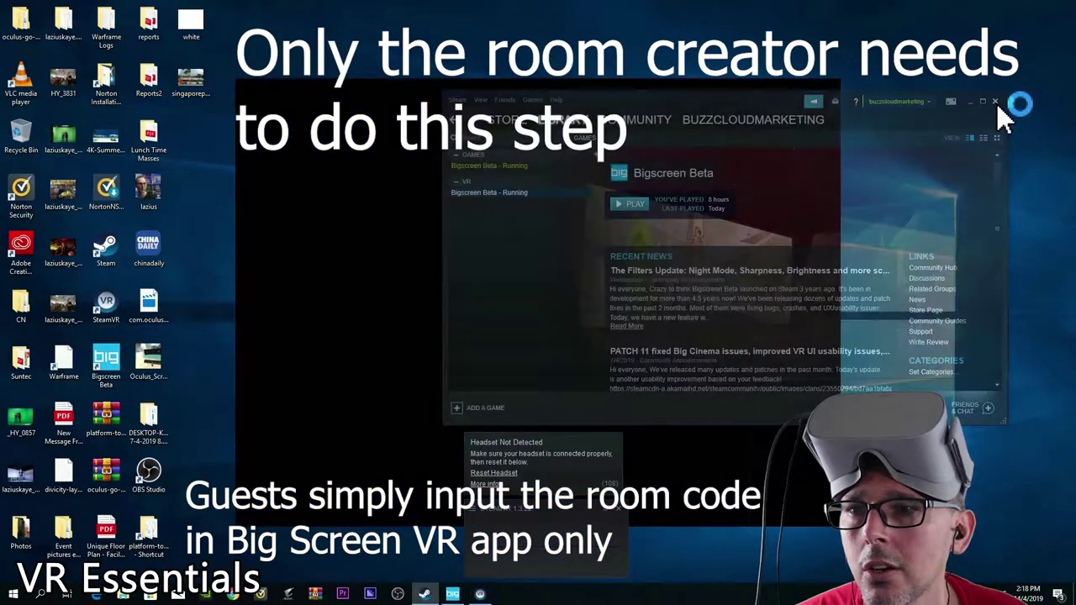
click(995, 102)
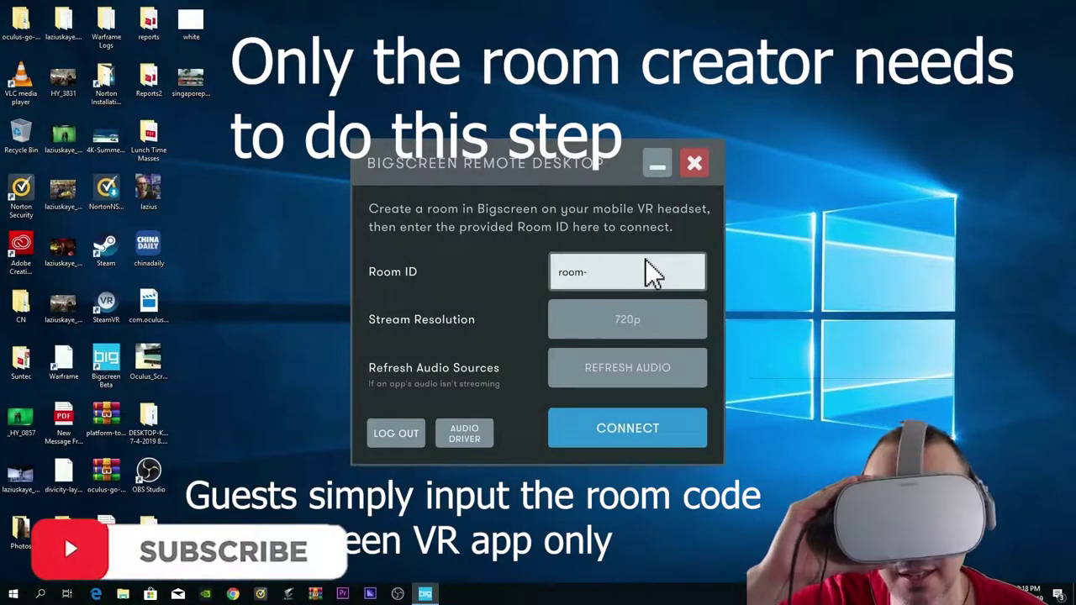
Enter the headset's private room code into the Room ID field.
text(ir)
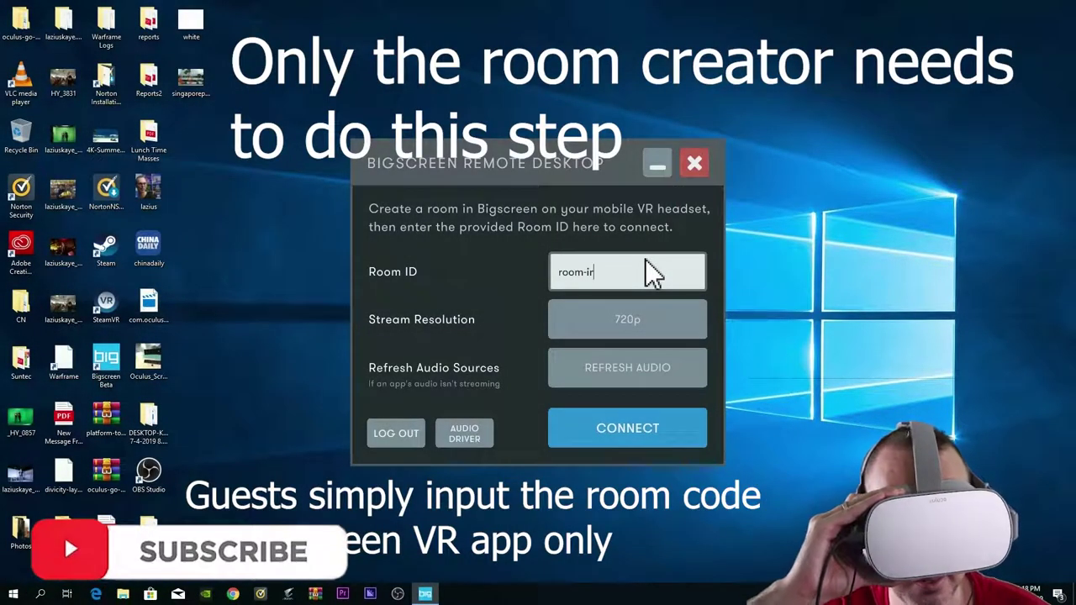
text(c)
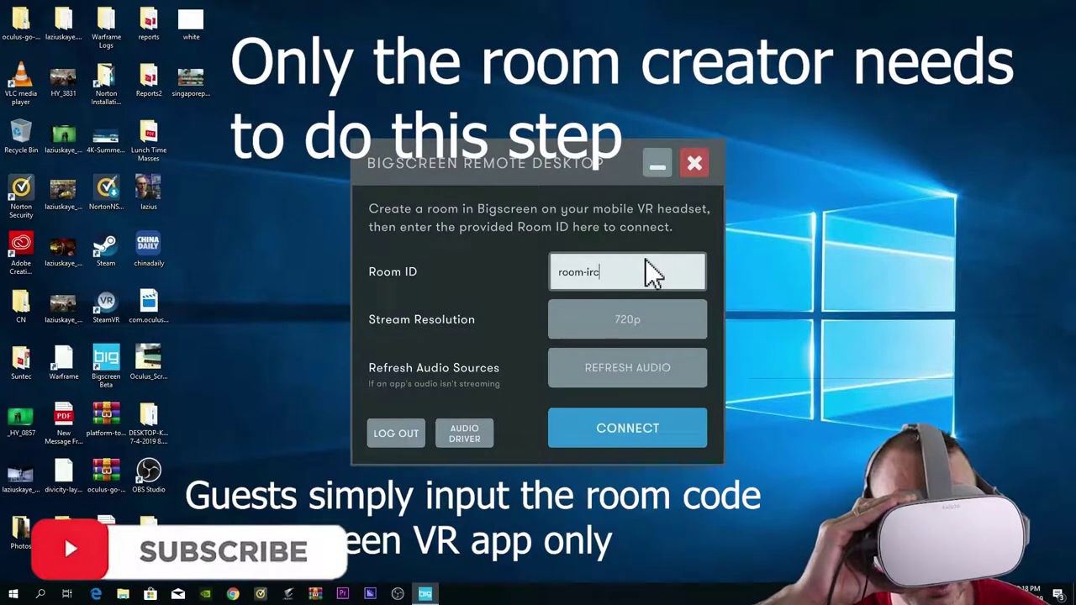
text(8)
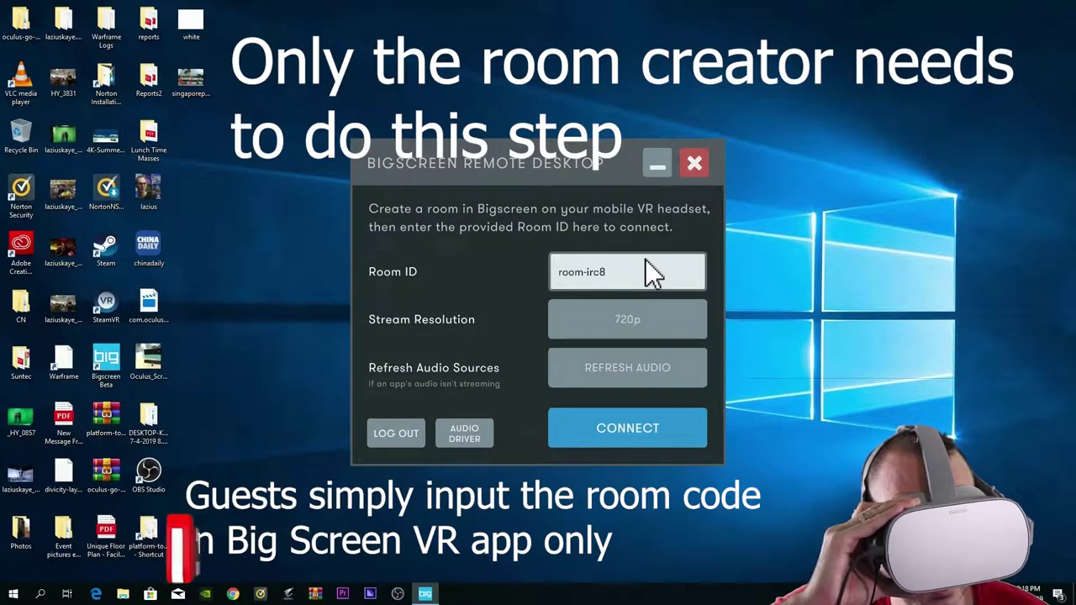
text(leq7)
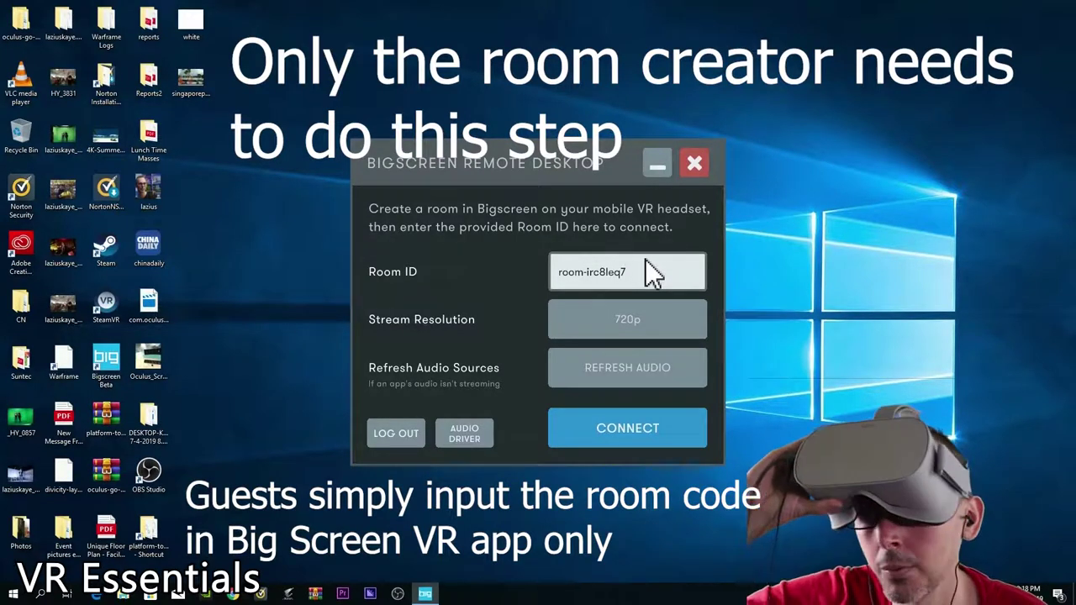
Keep the stream at 720p, confirm the audio driver is installed, and connect to the room.
click(571, 319)
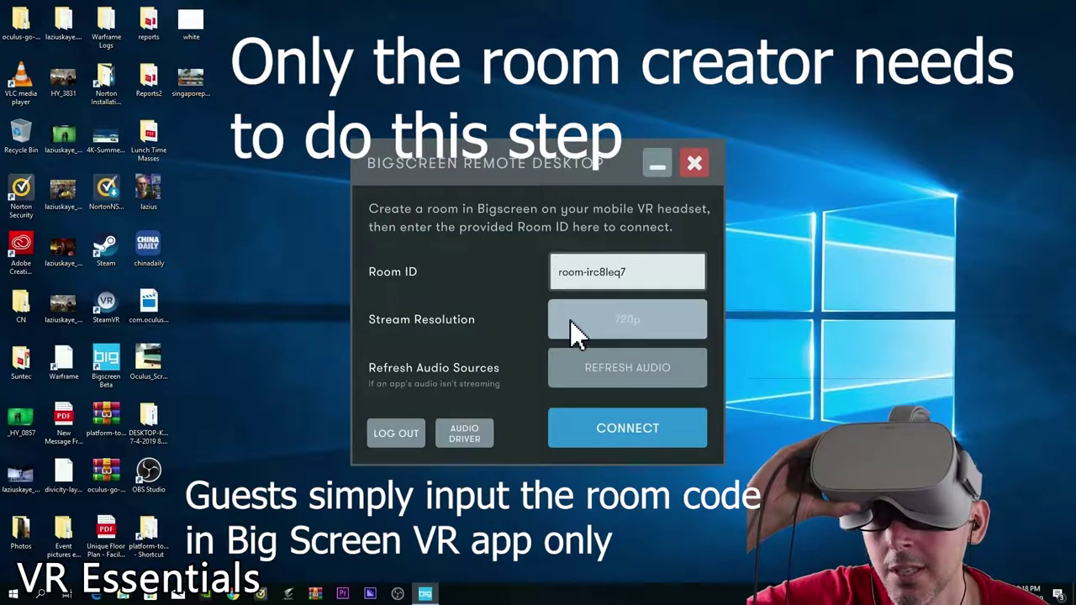
click(576, 330)
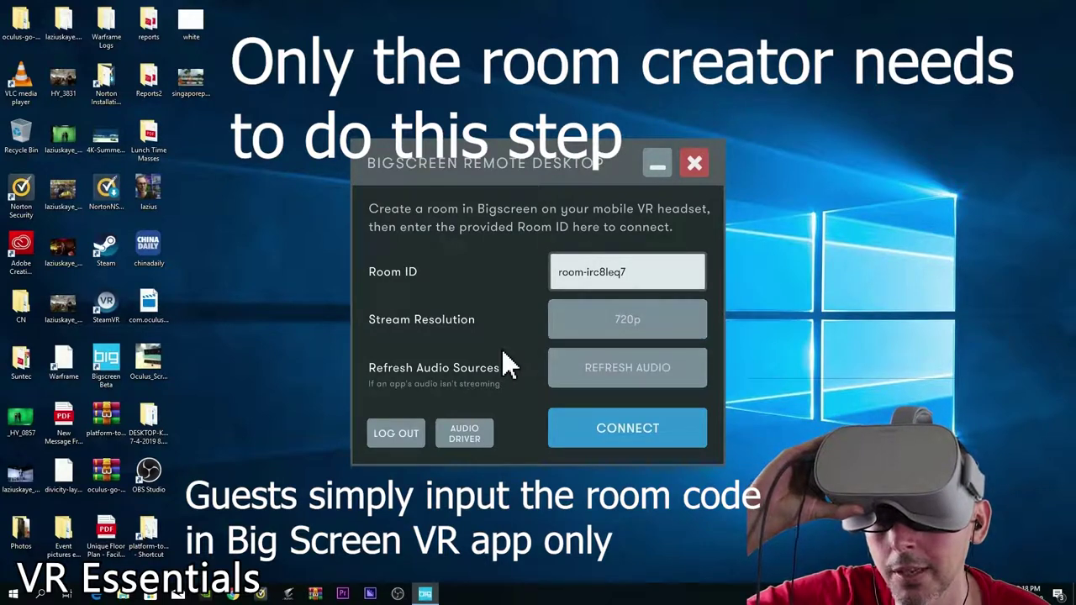
click(471, 436)
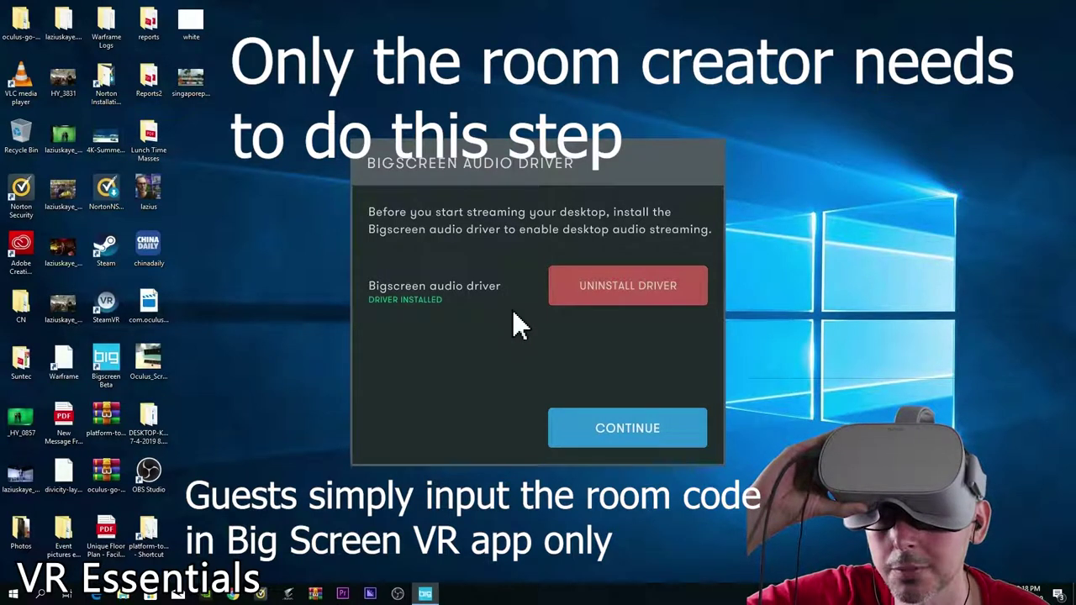
click(595, 433)
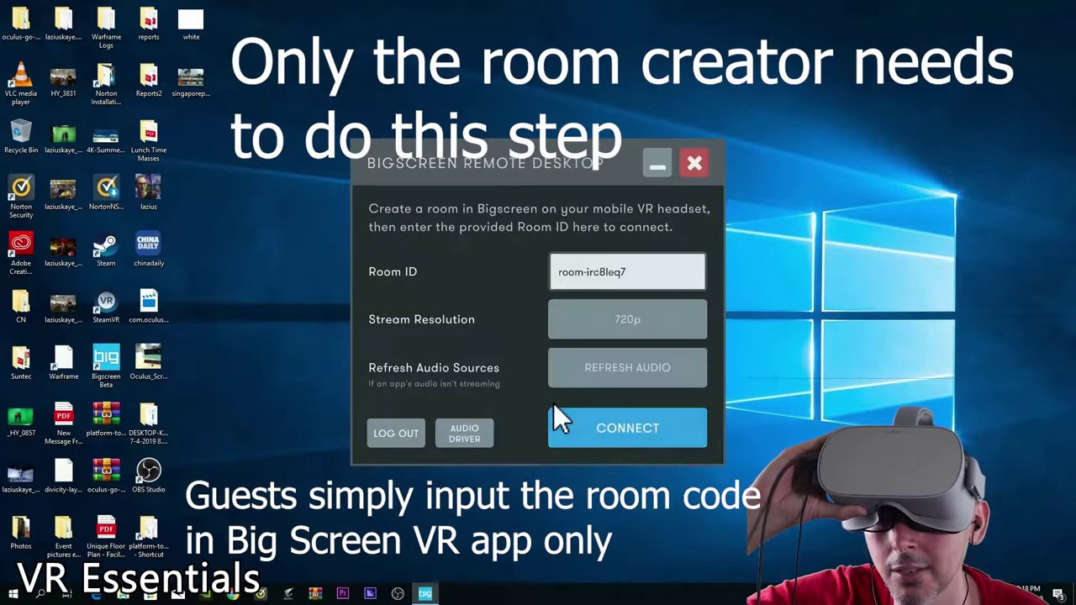
click(598, 426)
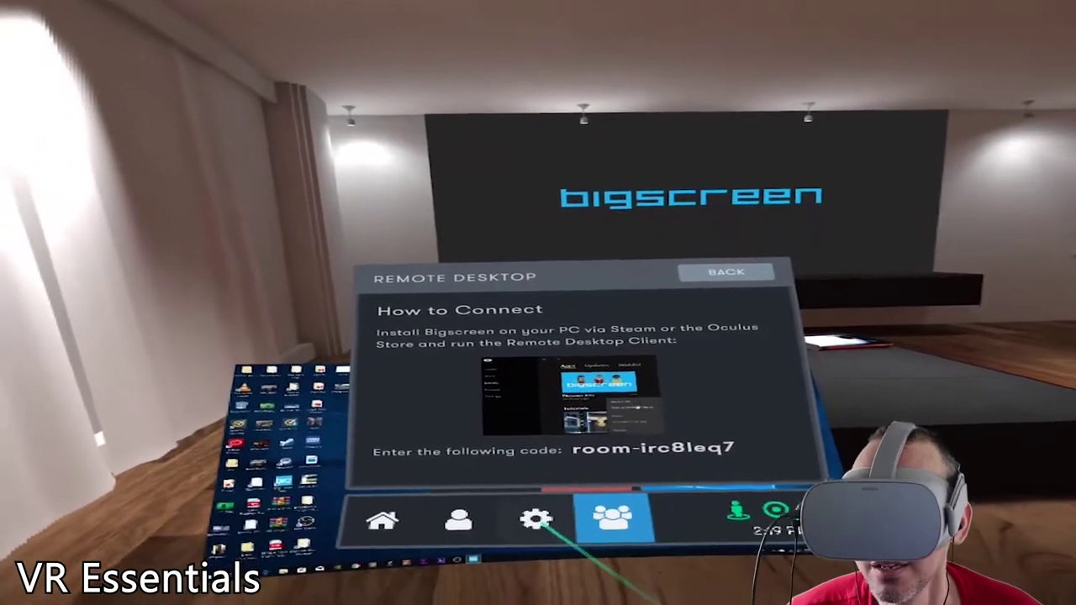
Open Bigscreen Settings, showing the Account page with Floating Names on.
click(535, 520)
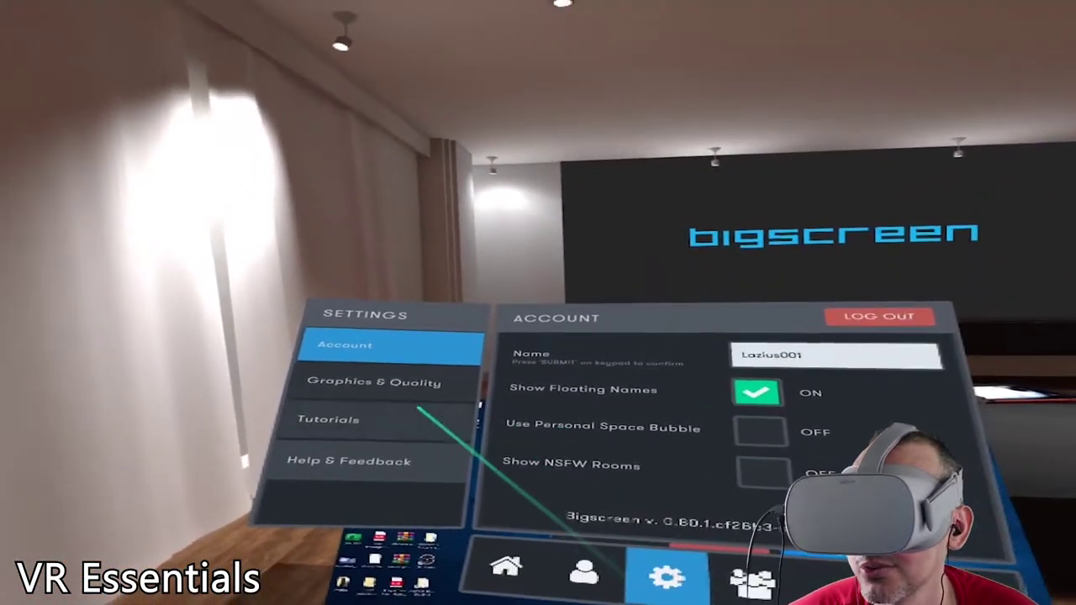
Review Graphics & Quality with supersampling left at LOW 1.25X, then view Tutorials.
click(385, 380)
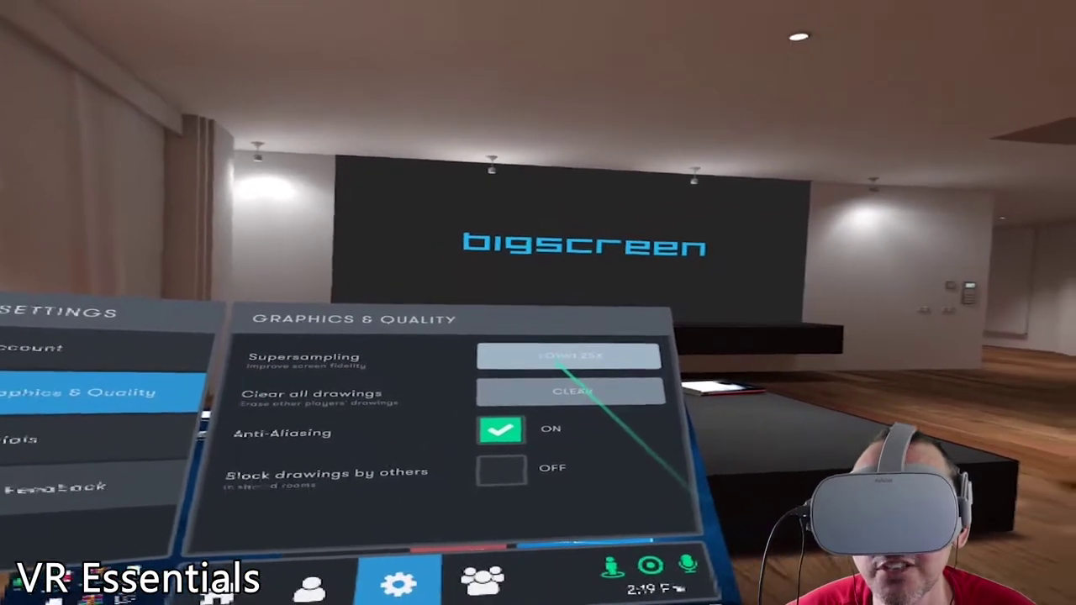
click(612, 362)
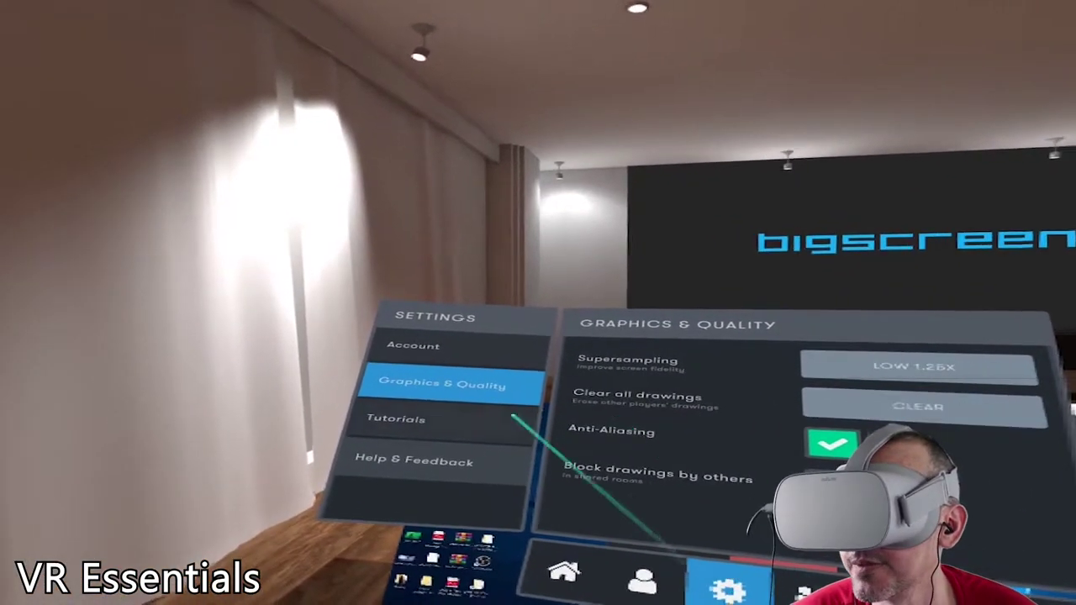
click(444, 418)
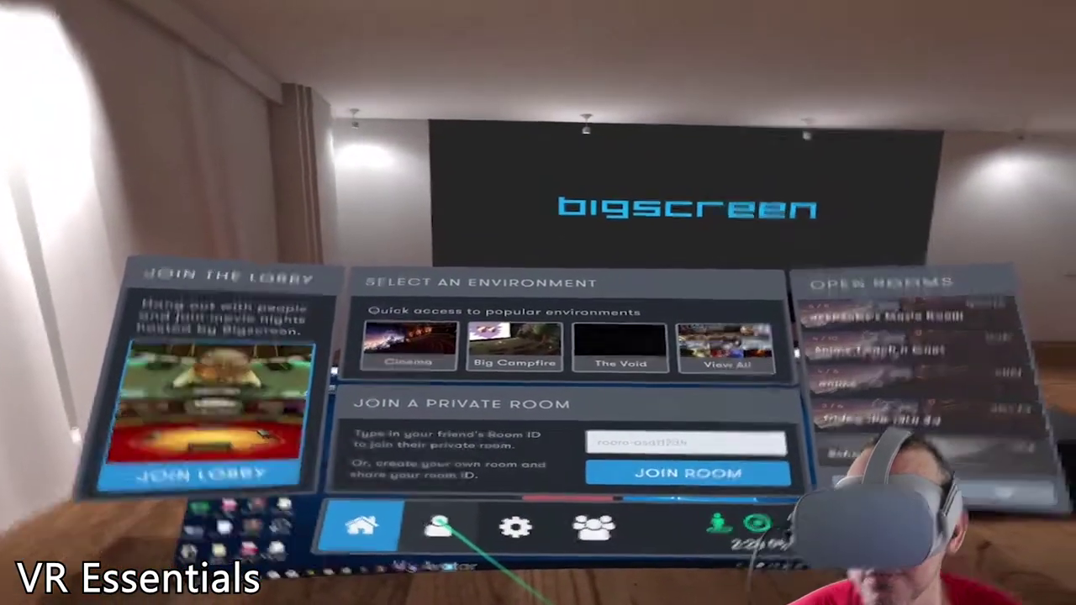
View the avatar customization options.
click(477, 515)
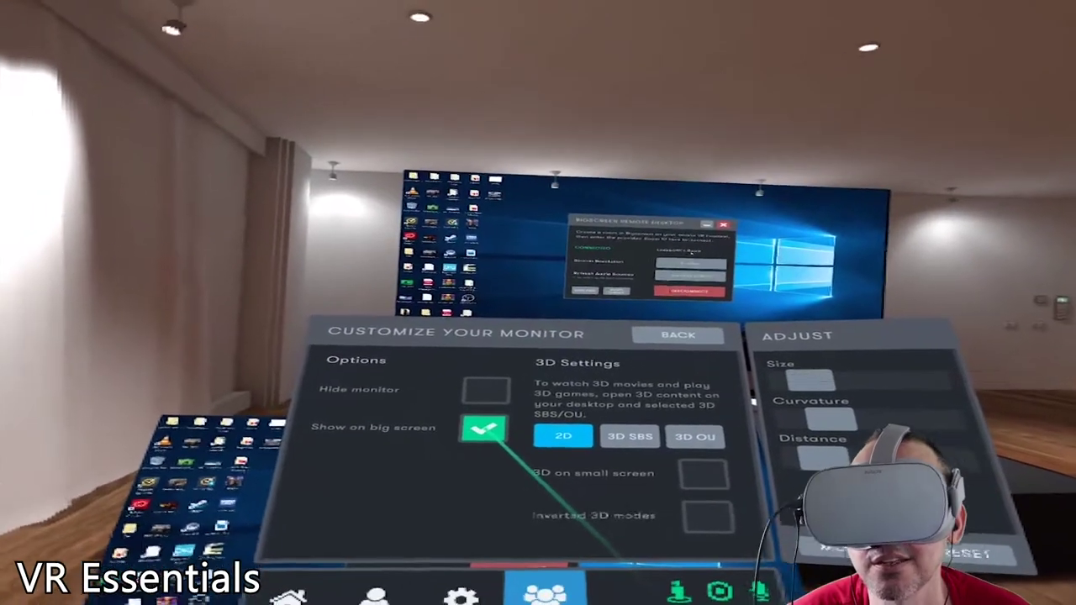
Toggle the 'Show on big screen' option in Customize Your Monitor for the PC desktop.
click(484, 425)
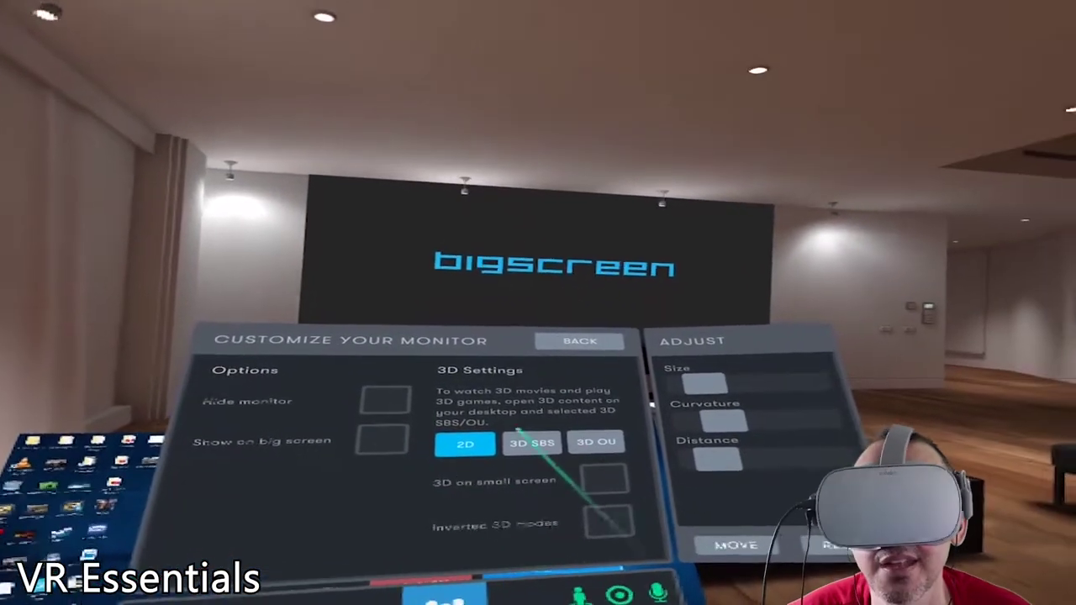